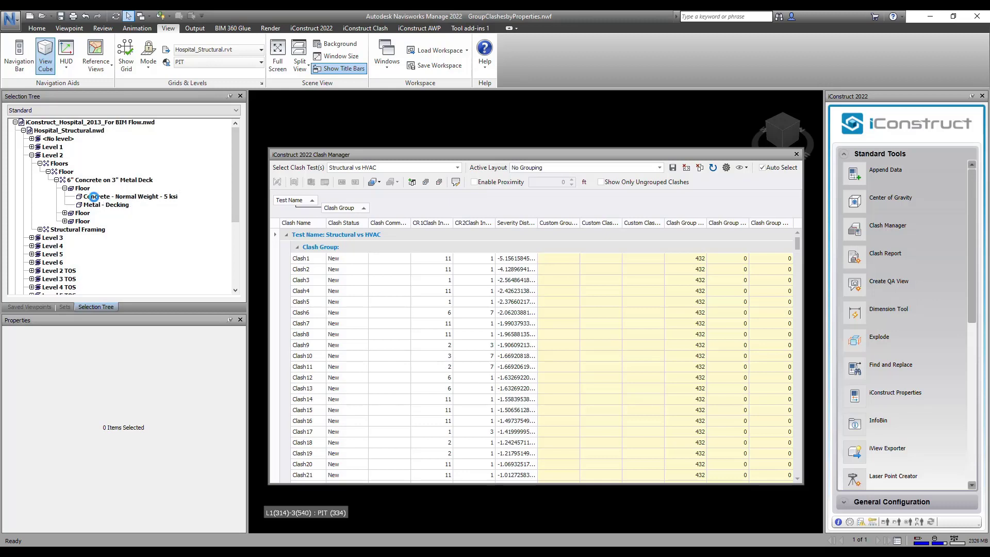
Examine the properties of the Level 2 Concrete - Normal Weight - 5 ksi item and all property categories of its parent Floor element.
click(95, 198)
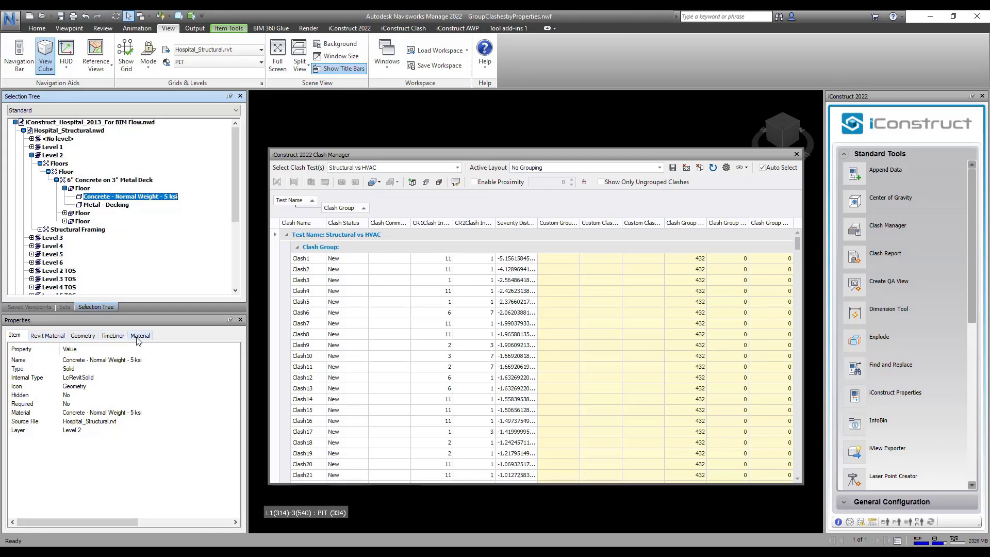
click(83, 188)
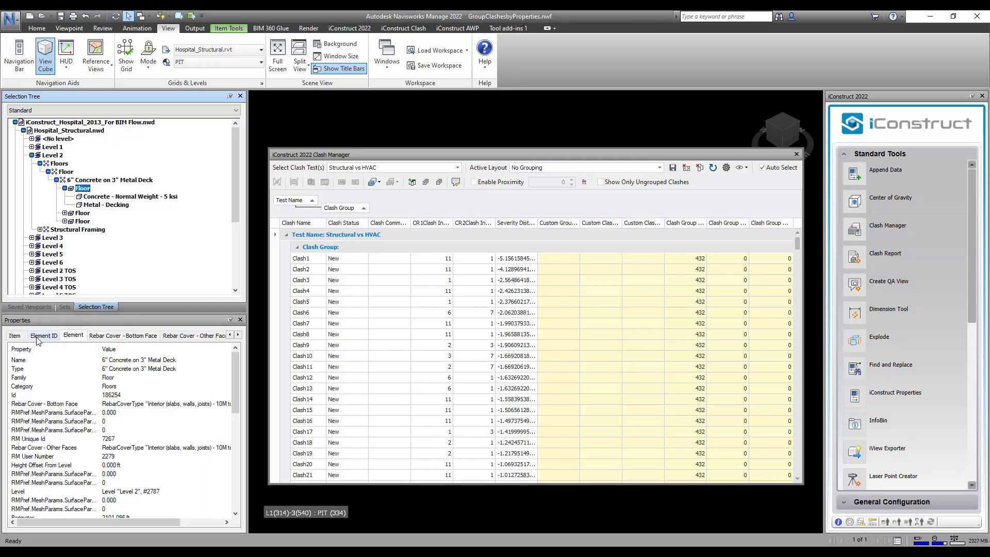
click(238, 334)
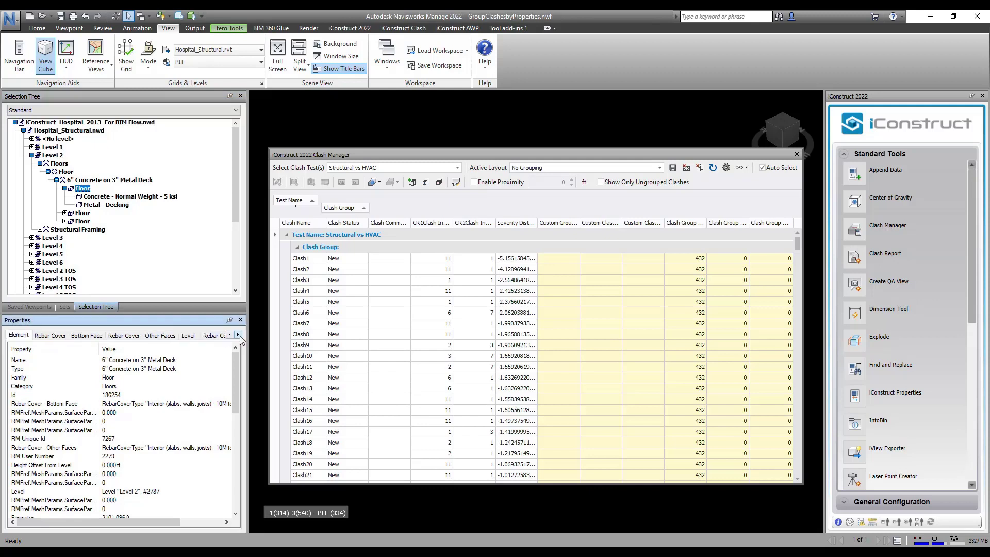
click(238, 334)
click(238, 335)
click(238, 334)
click(238, 335)
click(238, 335)
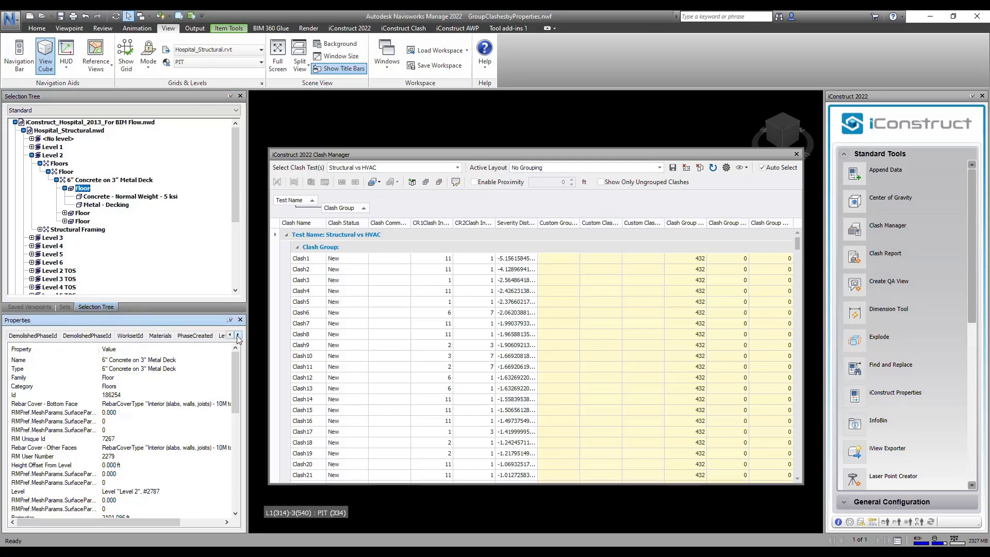
click(238, 335)
click(238, 335)
click(238, 336)
click(238, 336)
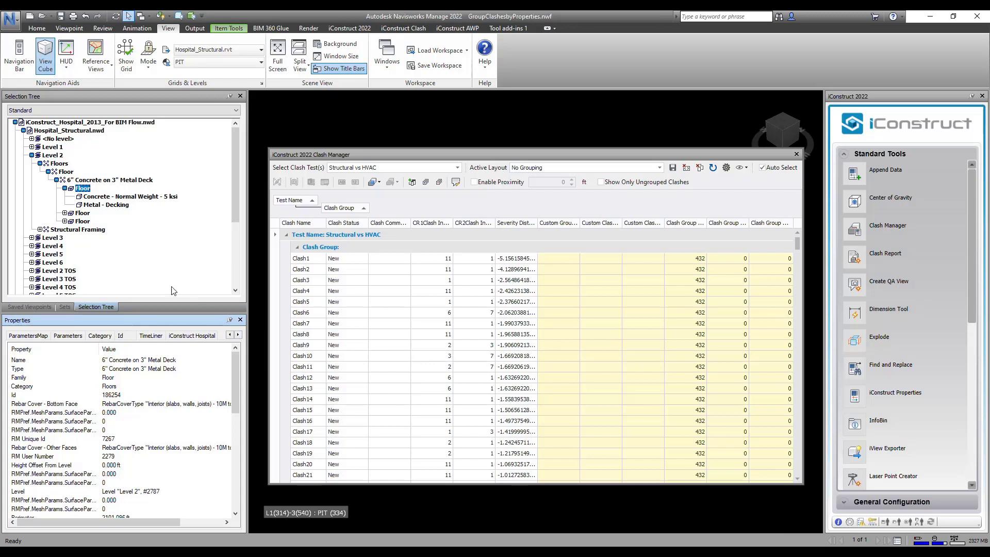
Compare the properties of the concrete item, its parent Floor element, the 6" Concrete on 3" Metal Deck type and the Floor family.
click(90, 198)
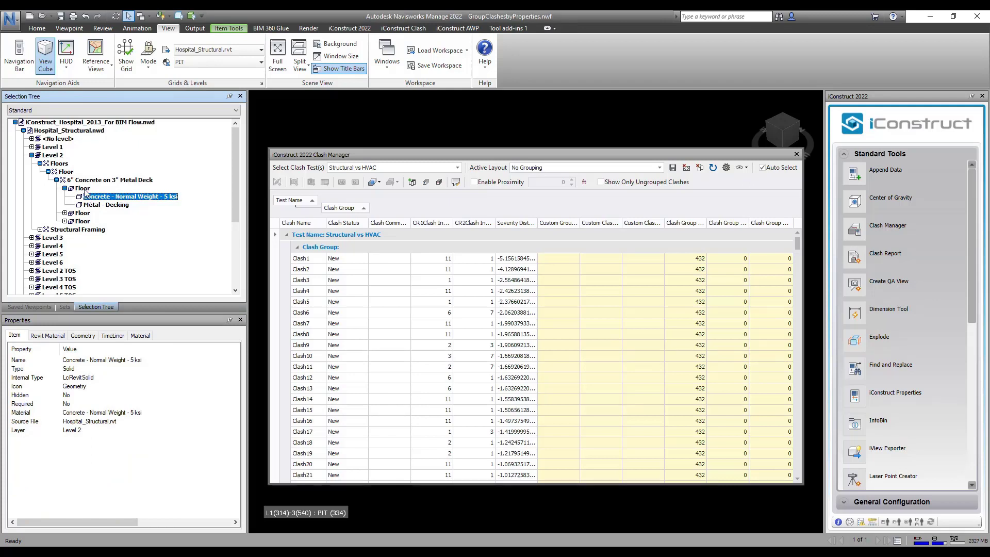
click(83, 189)
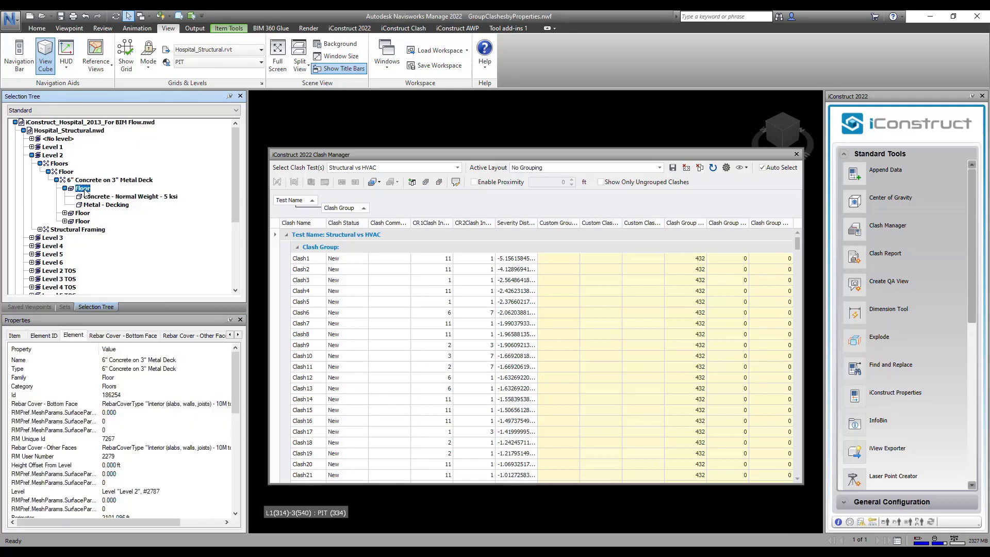
click(83, 182)
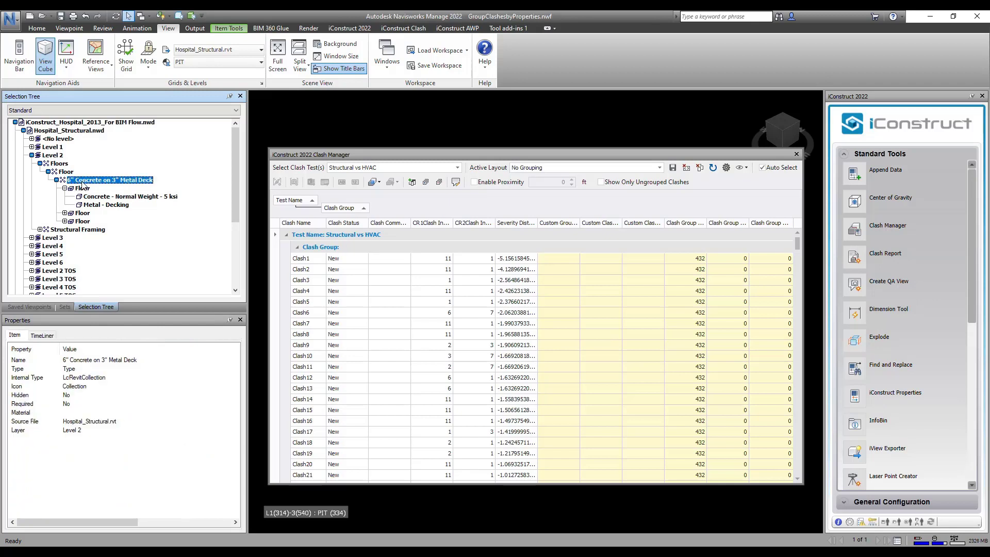
click(66, 172)
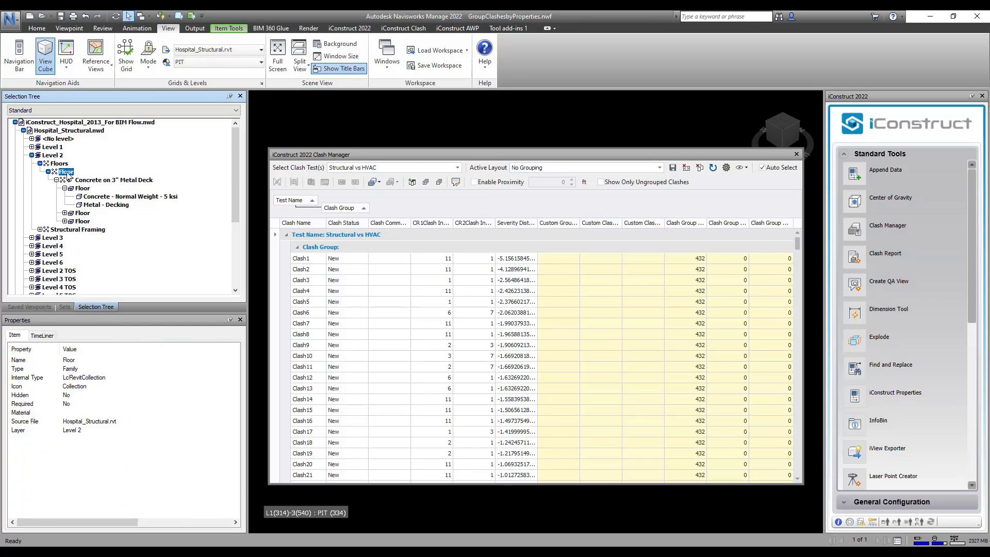
click(83, 188)
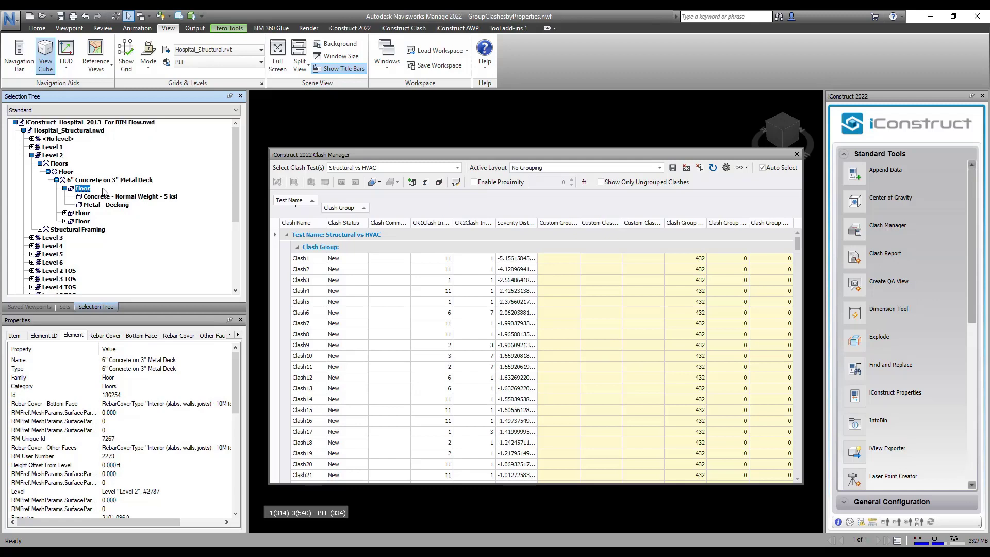
Review the property read level and subnode search options in Clash Manager's data settings, and close the settings.
click(632, 202)
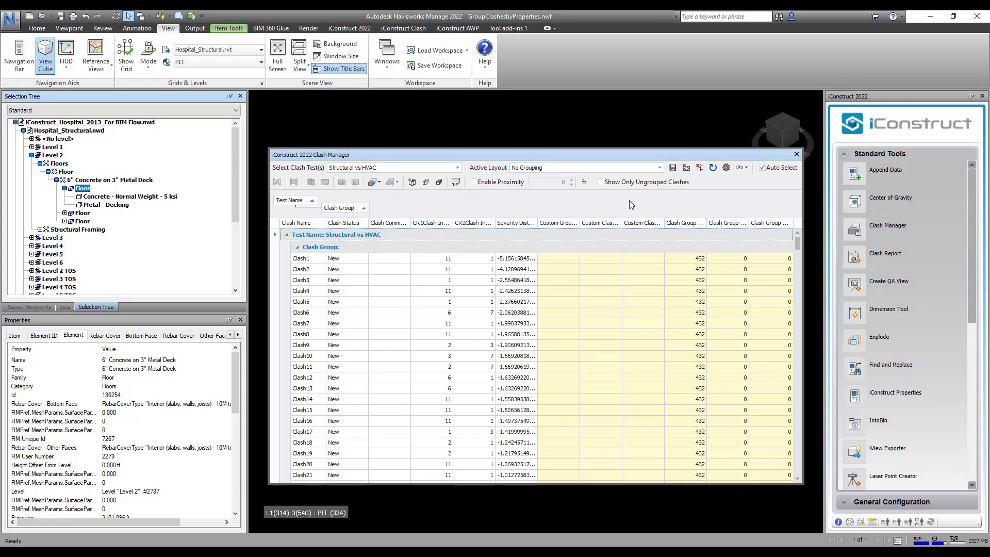
click(726, 168)
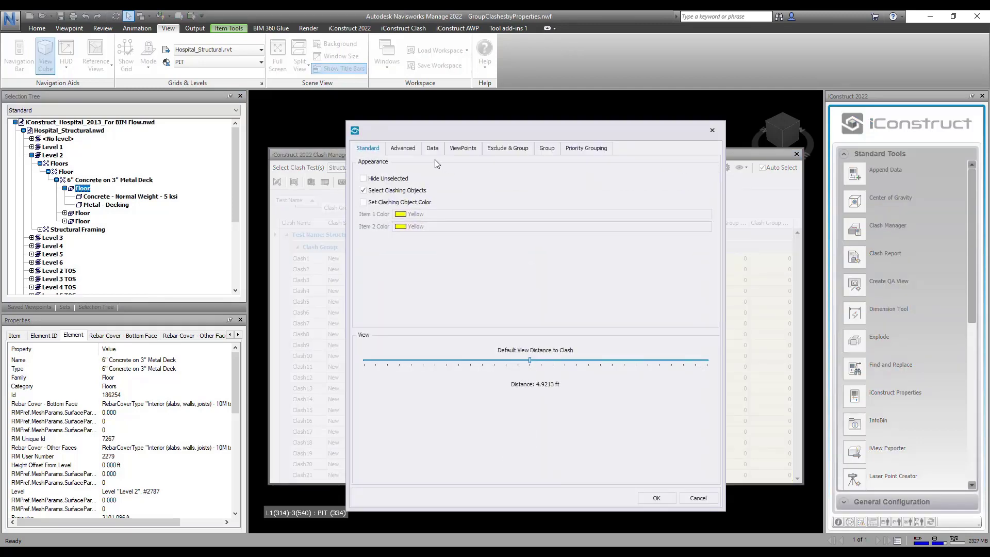
click(433, 148)
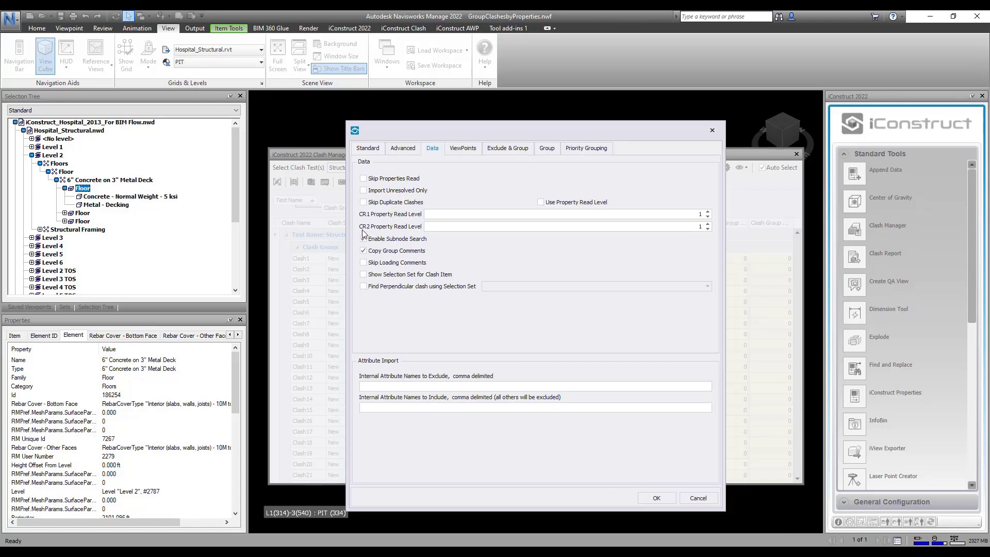
click(645, 500)
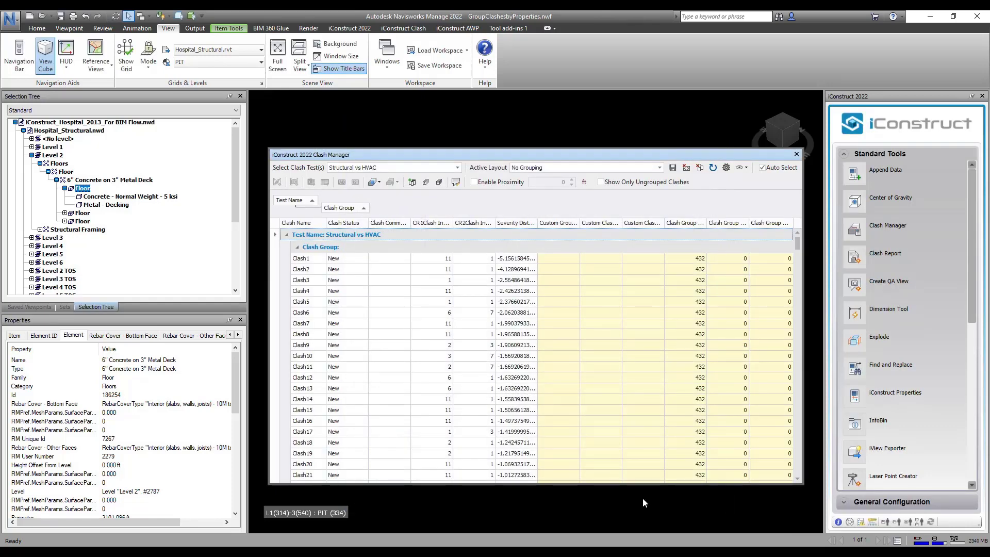
Open the list of additional columns available for the Structural vs HVAC clash table.
click(412, 183)
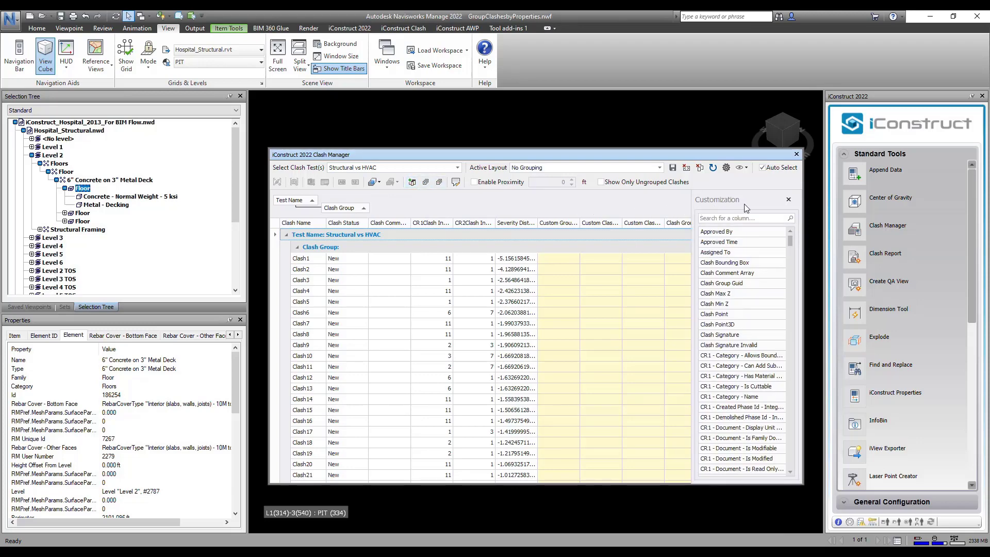
right_click(555, 226)
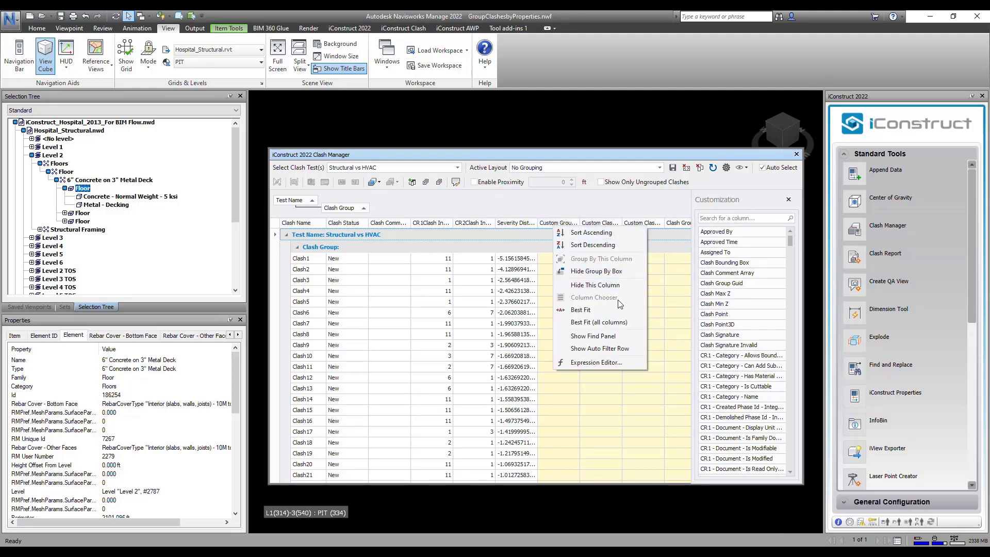
click(638, 232)
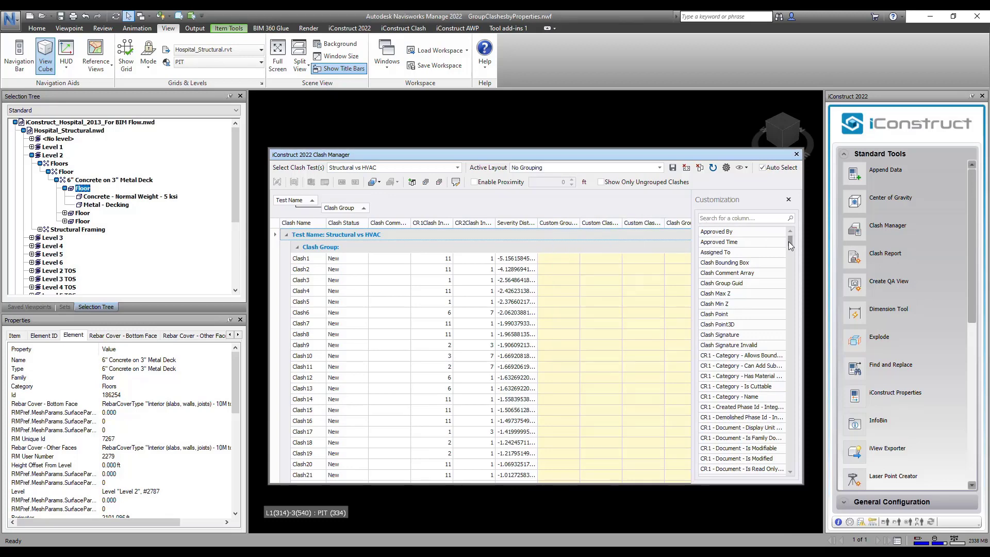
Add Grid Level and CR2 - Element - System Name as nested grouping levels beneath Clash Group.
drag(791, 242, 790, 274)
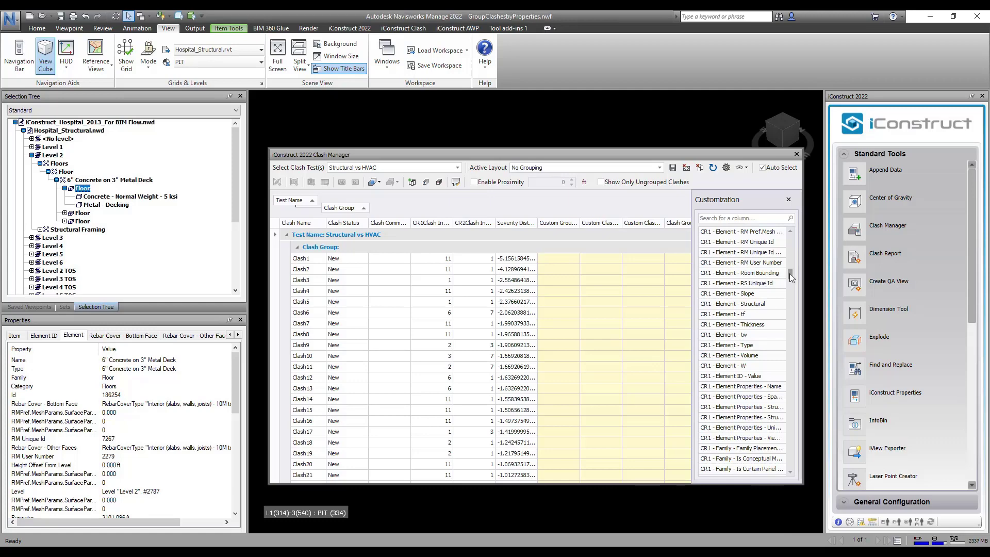
drag(790, 273, 790, 461)
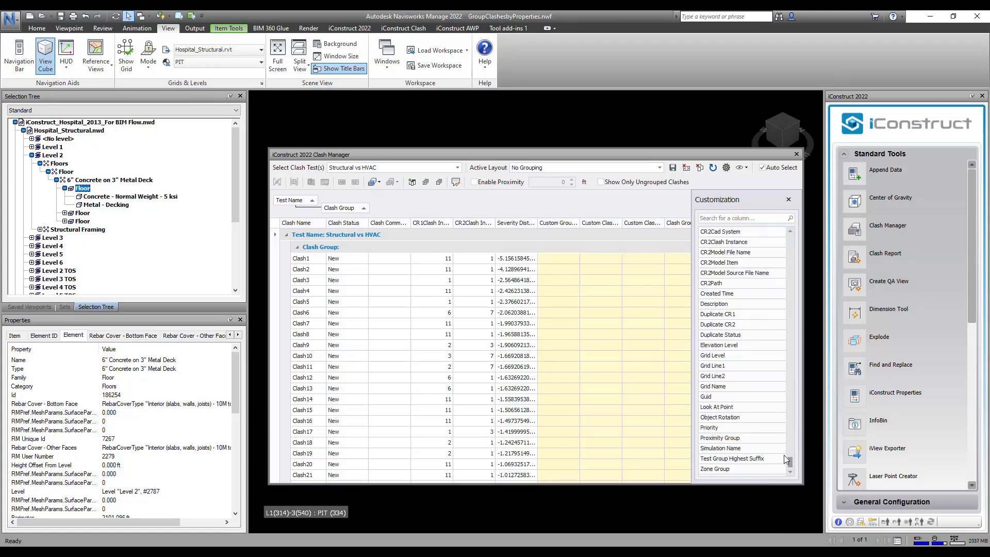
click(714, 359)
drag(713, 359, 427, 210)
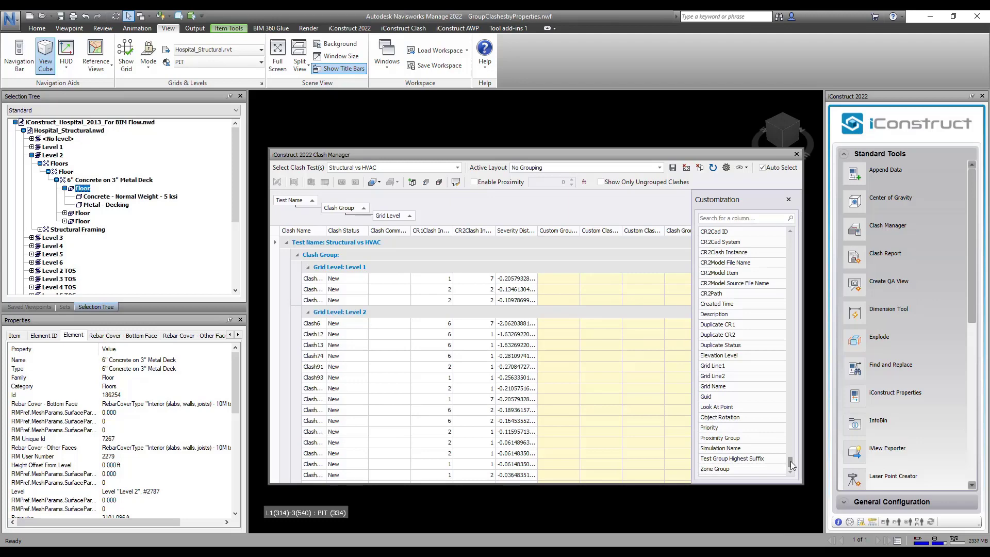
drag(789, 461, 791, 384)
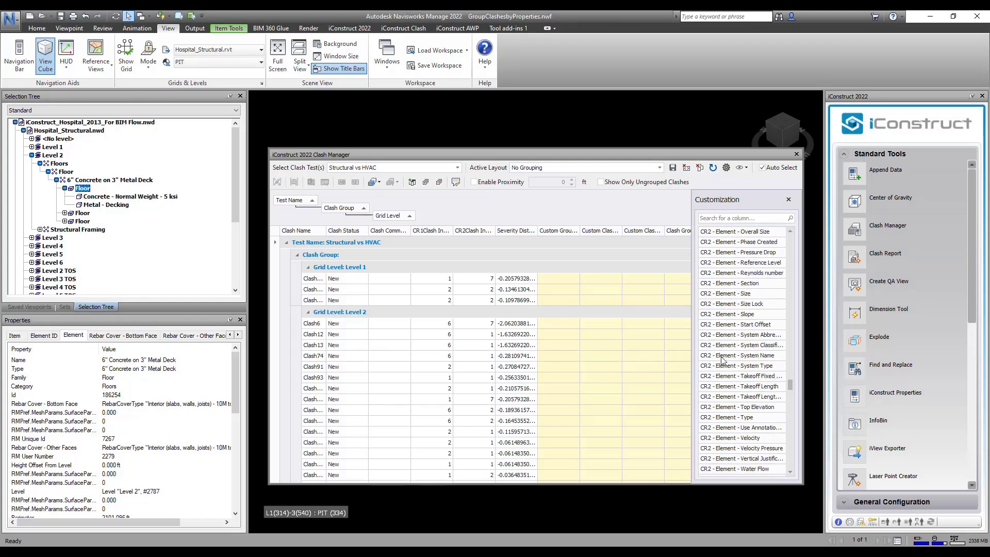
drag(756, 360, 474, 212)
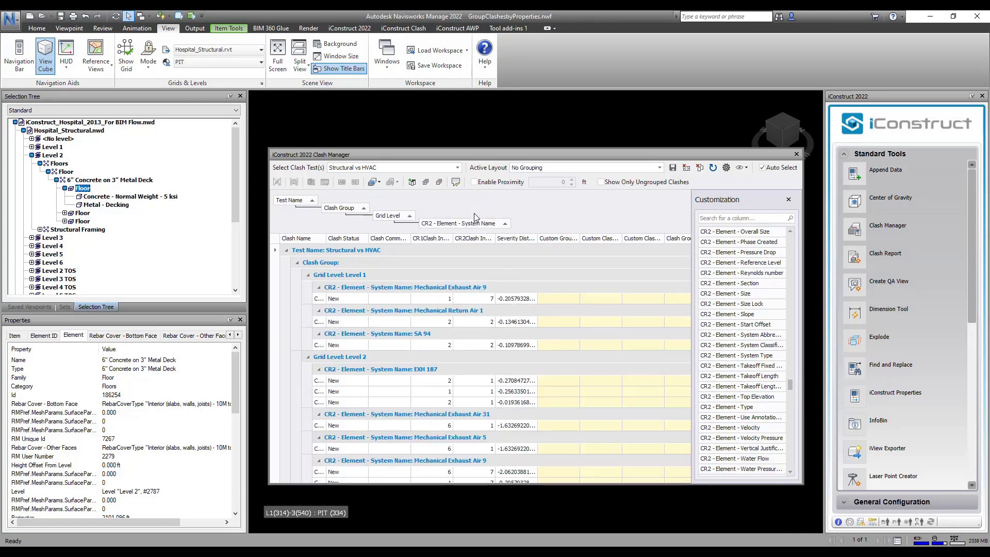